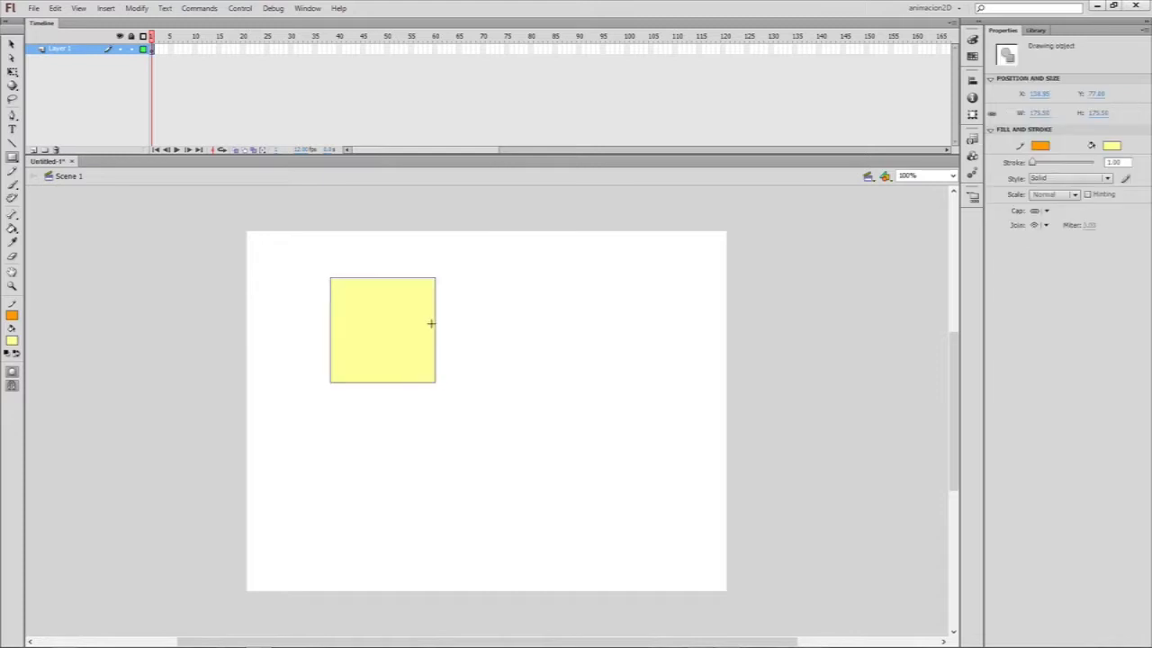
Set the square's stroke to 22.55 and move the square to the middle of the stage.
left_click_drag(1035, 163, 1039, 163)
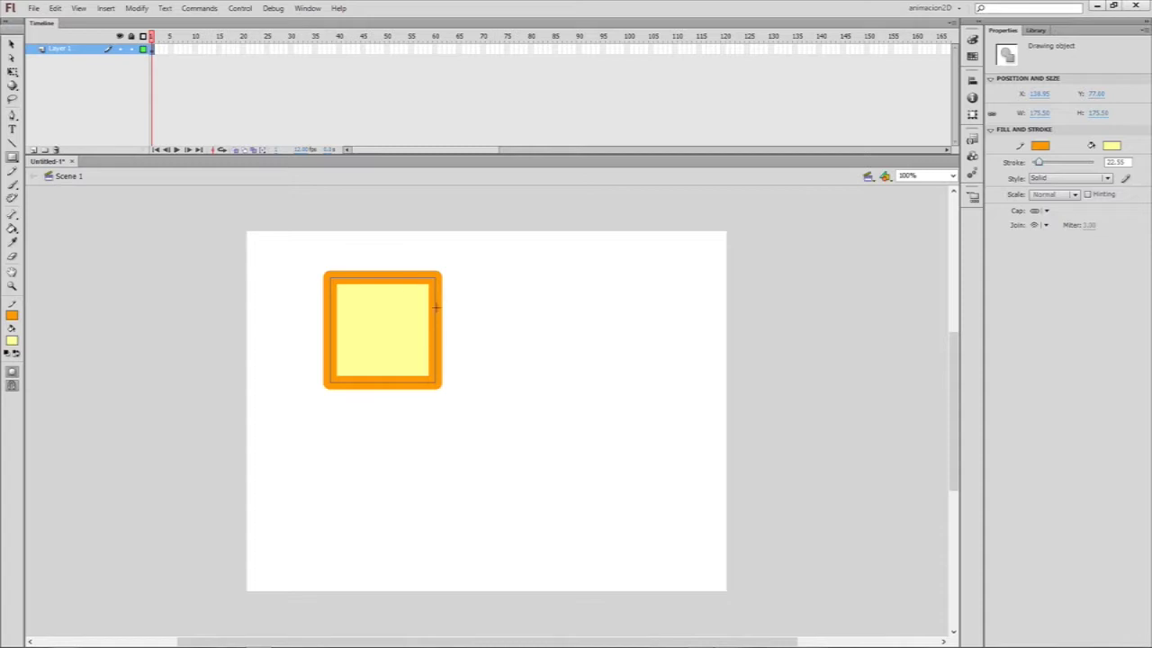
left_click(13, 44)
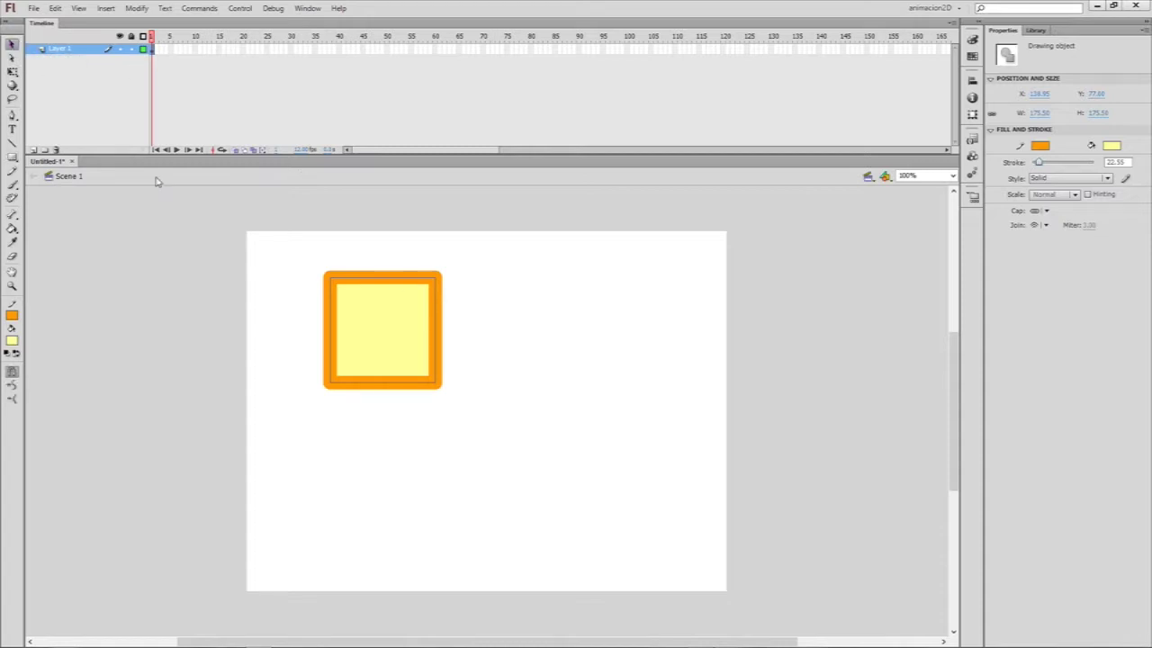
left_click(490, 334)
left_click_drag(387, 336, 493, 373)
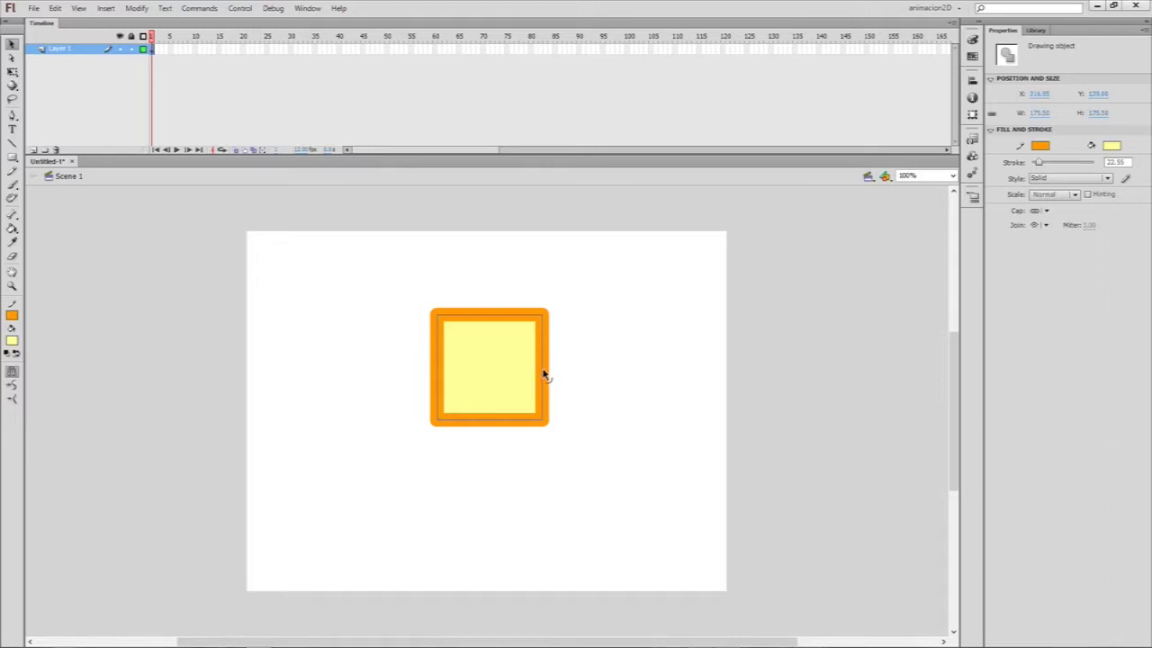
Bend the square's right, top and left edges outward and its bottom edge inward.
left_click_drag(542, 376, 590, 379)
left_click(583, 381)
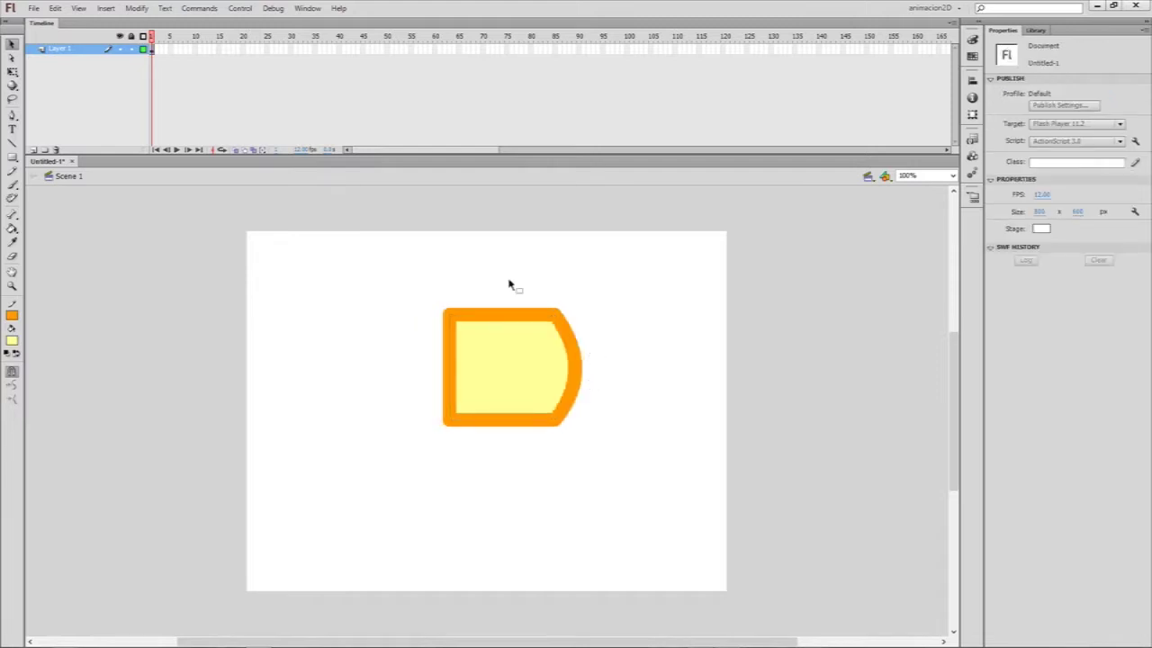
left_click_drag(501, 322, 501, 297)
left_click_drag(452, 379, 428, 378)
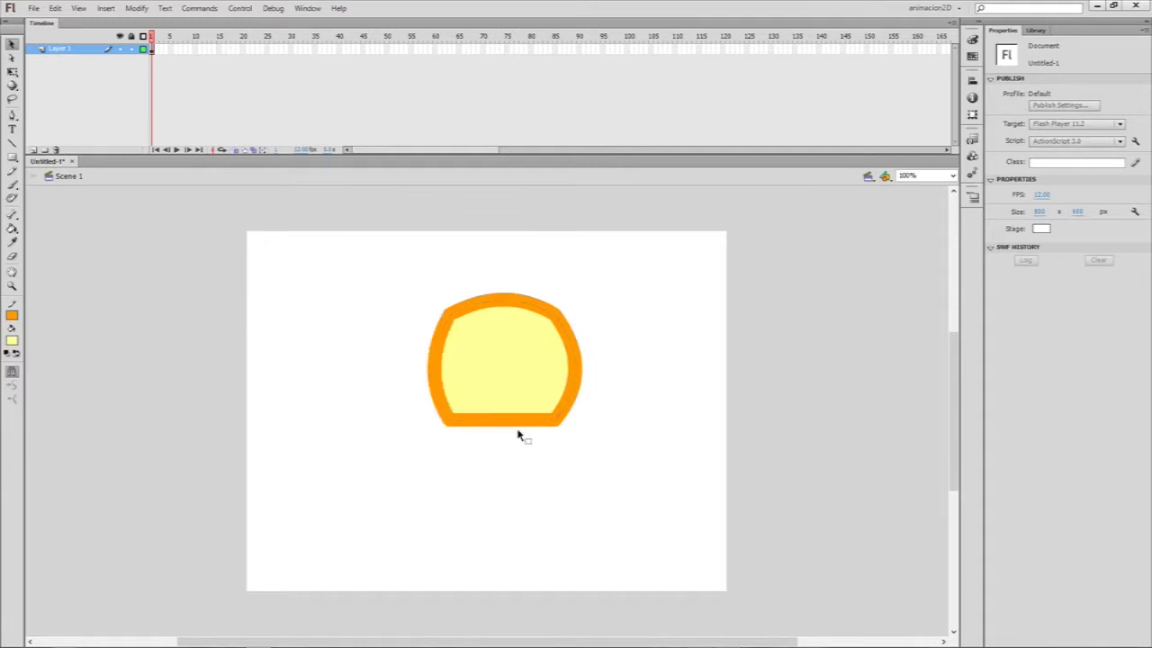
left_click_drag(504, 419, 509, 392)
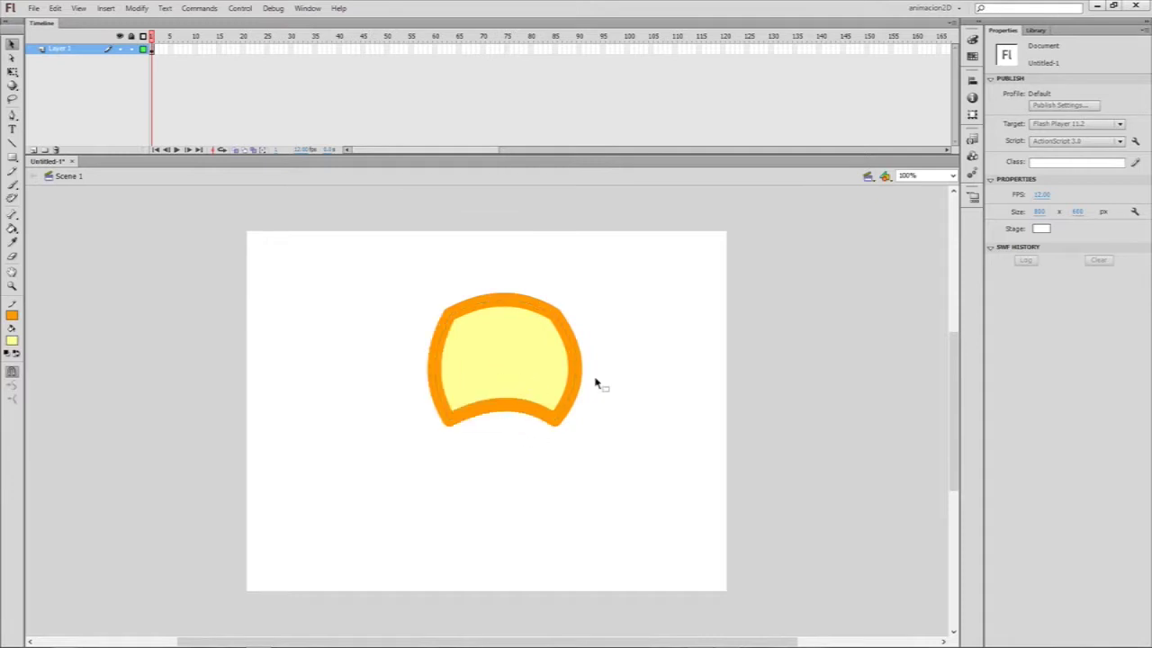
Shift the shape slightly left and reshape its four edges again, pulling the right side outward and deepening the bottom curve.
left_click(534, 369)
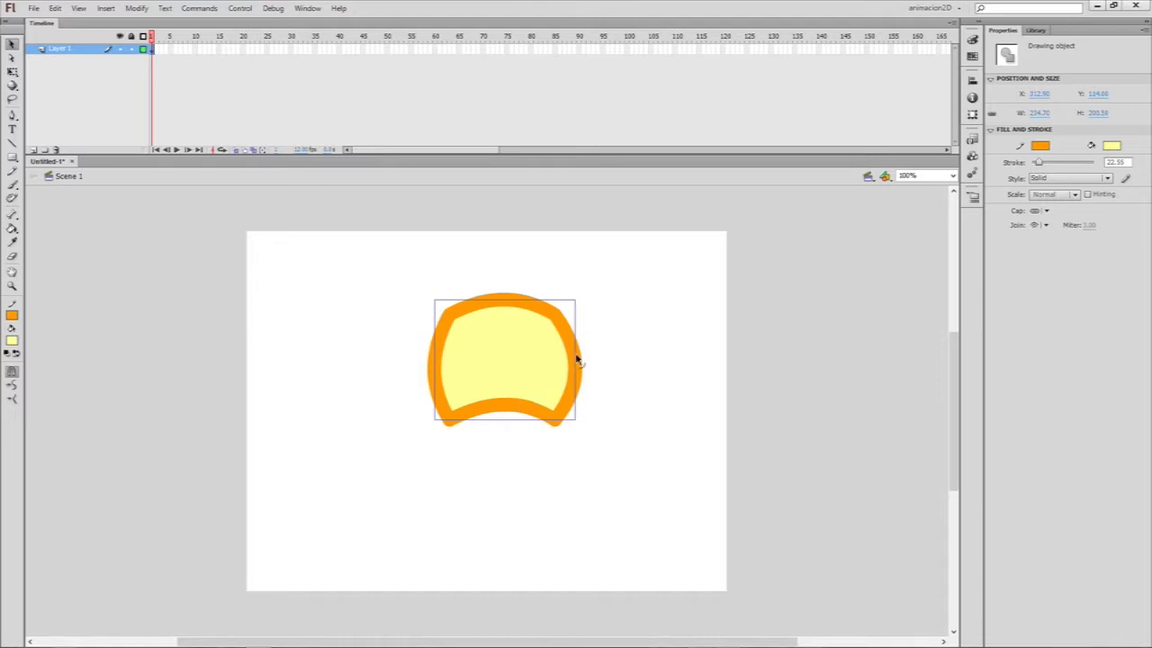
mouse_move(577, 360)
left_mouse_down()
mouse_move(591, 366)
mouse_move(547, 362)
mouse_move(577, 364)
mouse_move(552, 368)
mouse_move(565, 370)
left_mouse_up()
left_click(609, 360)
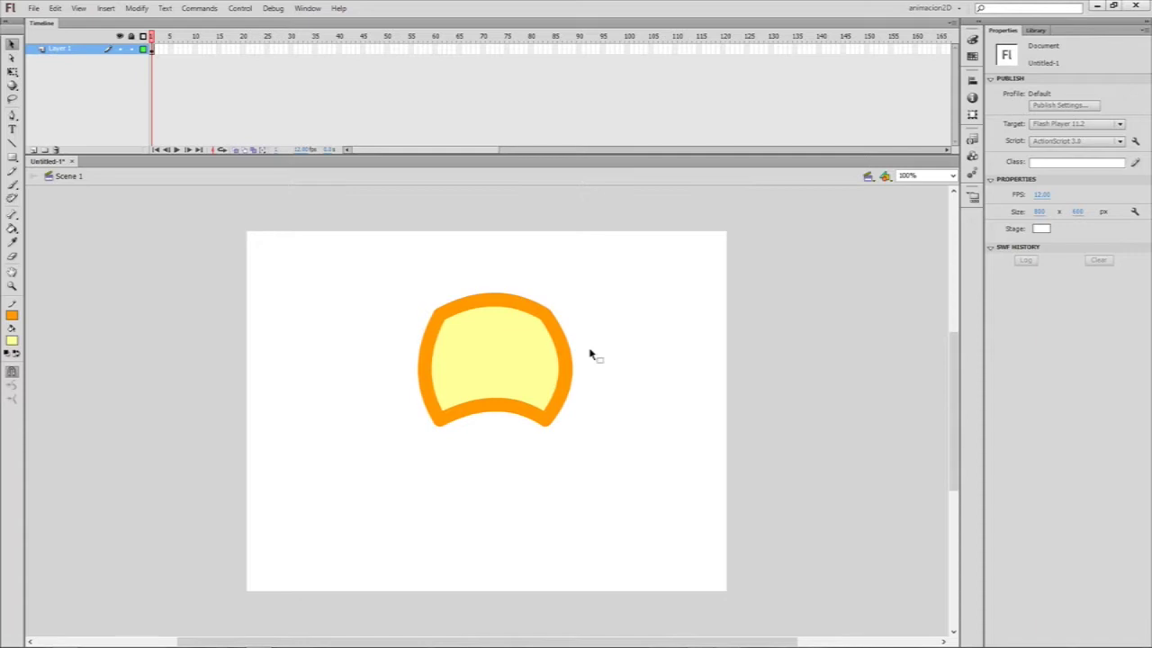
mouse_move(565, 361)
left_mouse_down()
mouse_move(517, 359)
mouse_move(574, 372)
left_mouse_up()
left_click_drag(493, 304, 499, 286)
left_click_drag(425, 358, 404, 358)
left_click_drag(494, 407, 493, 390)
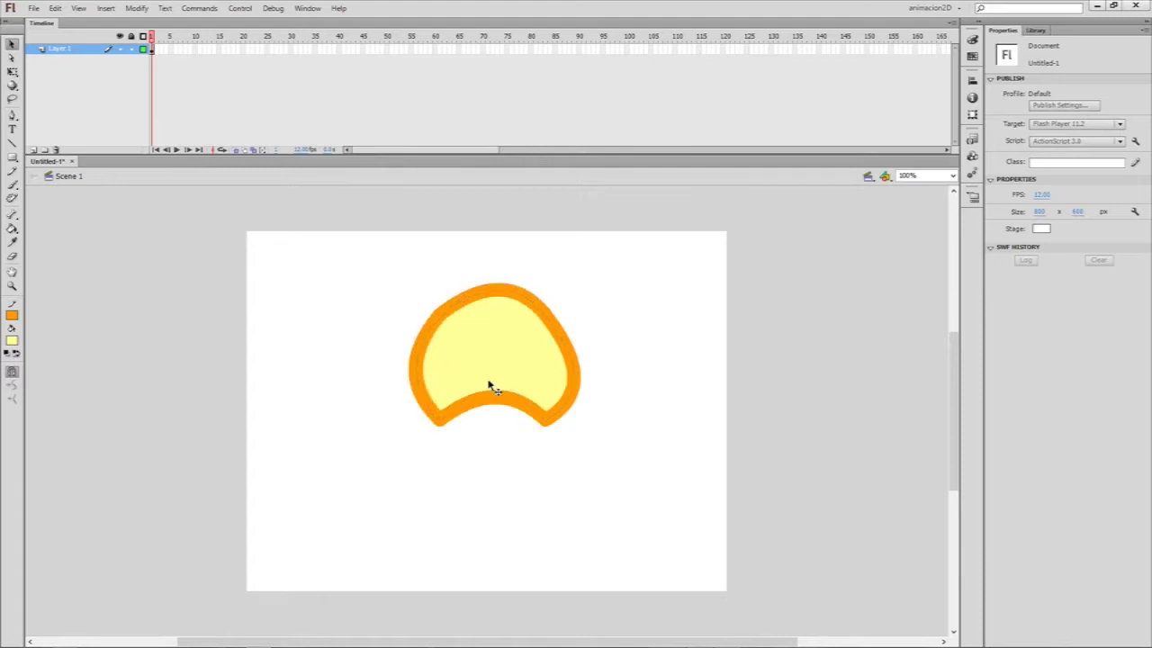
left_click_drag(438, 357, 444, 356)
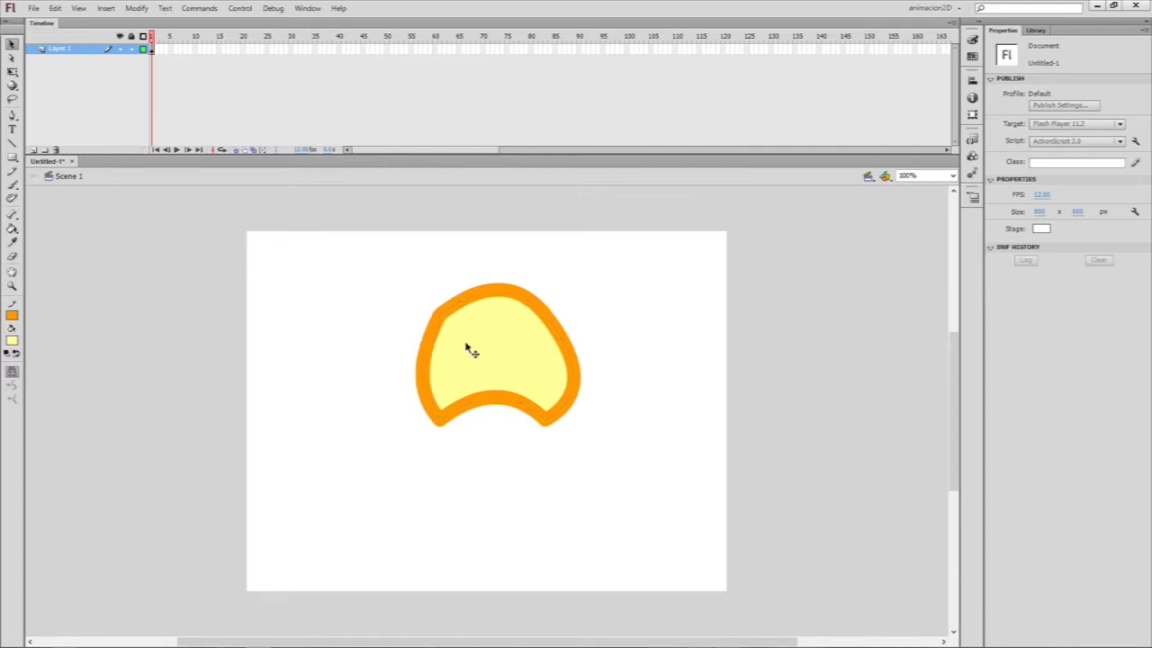
left_click_drag(486, 298, 487, 304)
left_click_drag(556, 333, 567, 327)
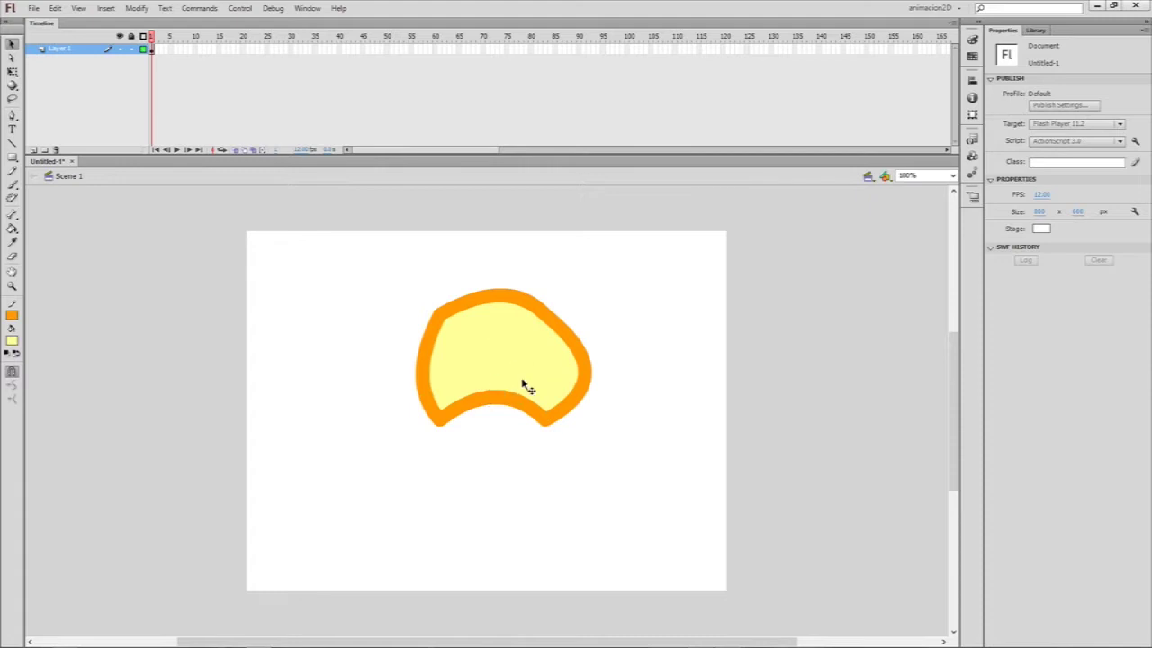
Delete the bent shape and draw a rectangle about 185 by 167 px in the upper-left area of the stage.
mouse_move(363, 261)
left_mouse_down()
mouse_move(609, 461)
mouse_move(606, 443)
left_mouse_up()
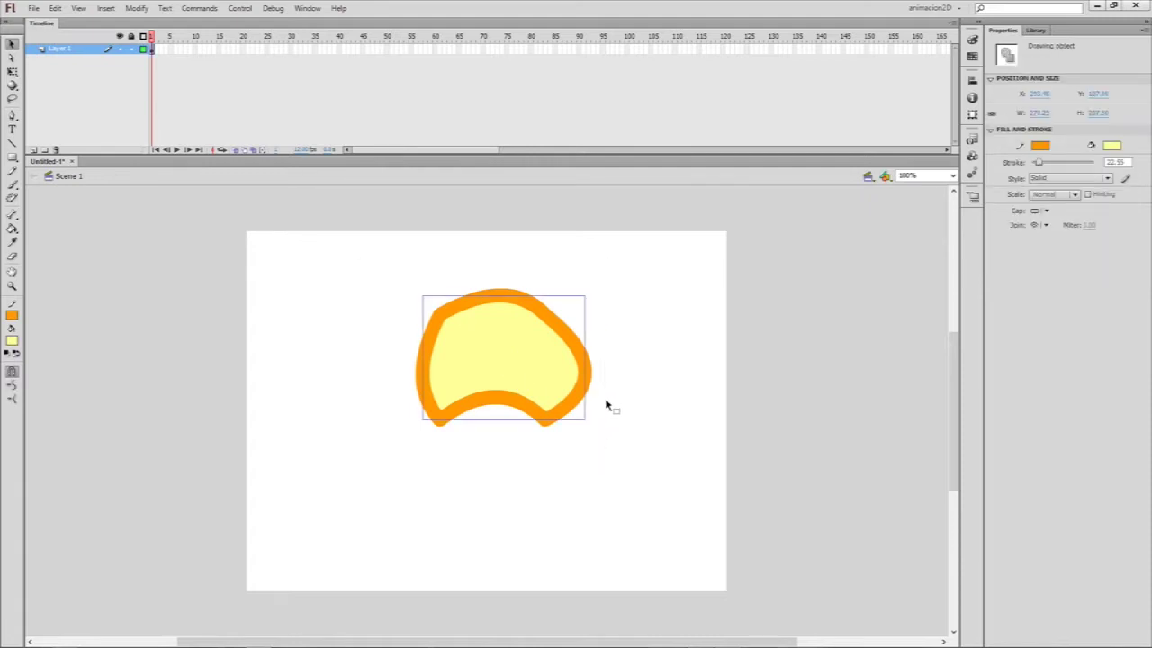
key("Delete")
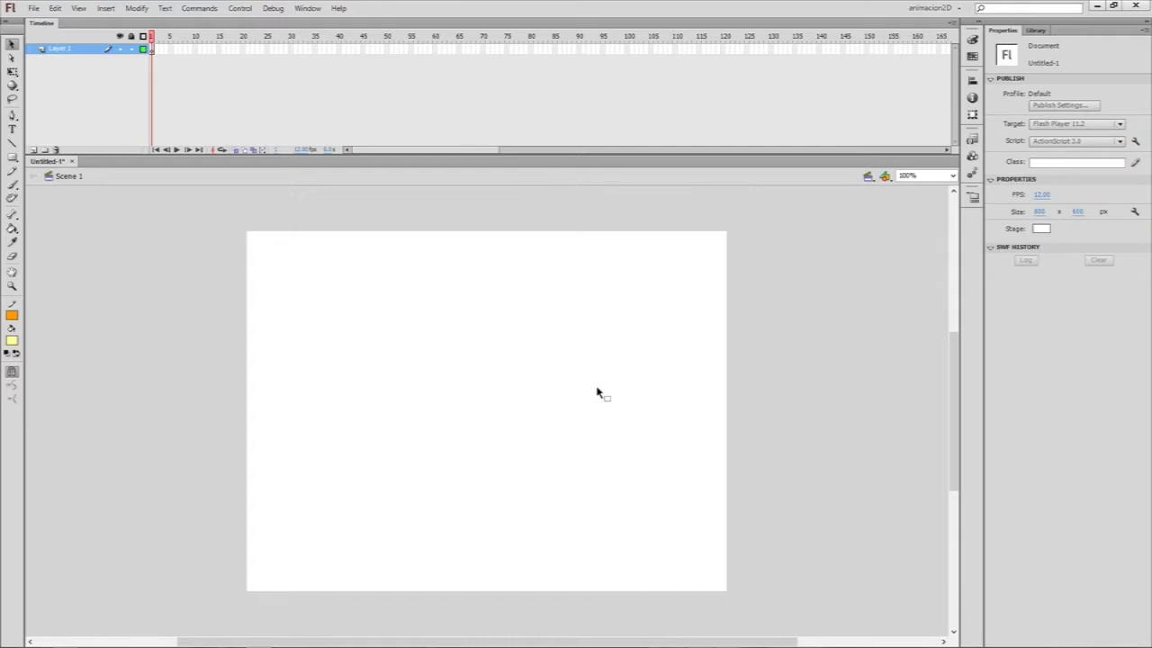
left_click(12, 157)
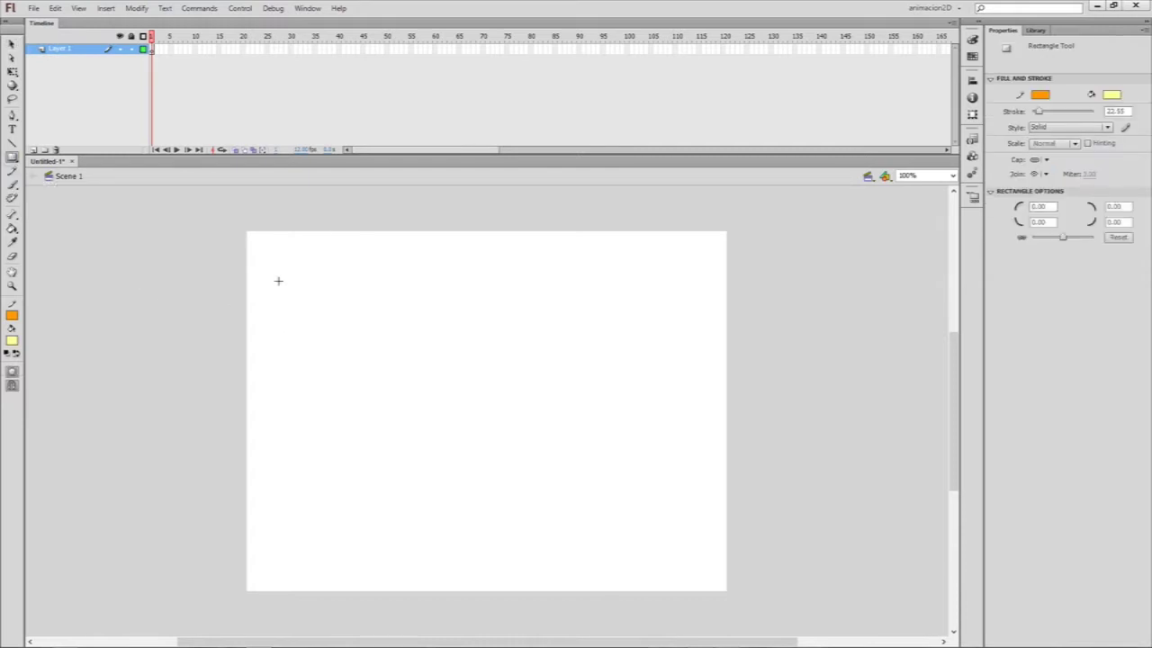
mouse_move(276, 276)
left_mouse_down()
mouse_move(357, 378)
mouse_move(379, 373)
left_mouse_up()
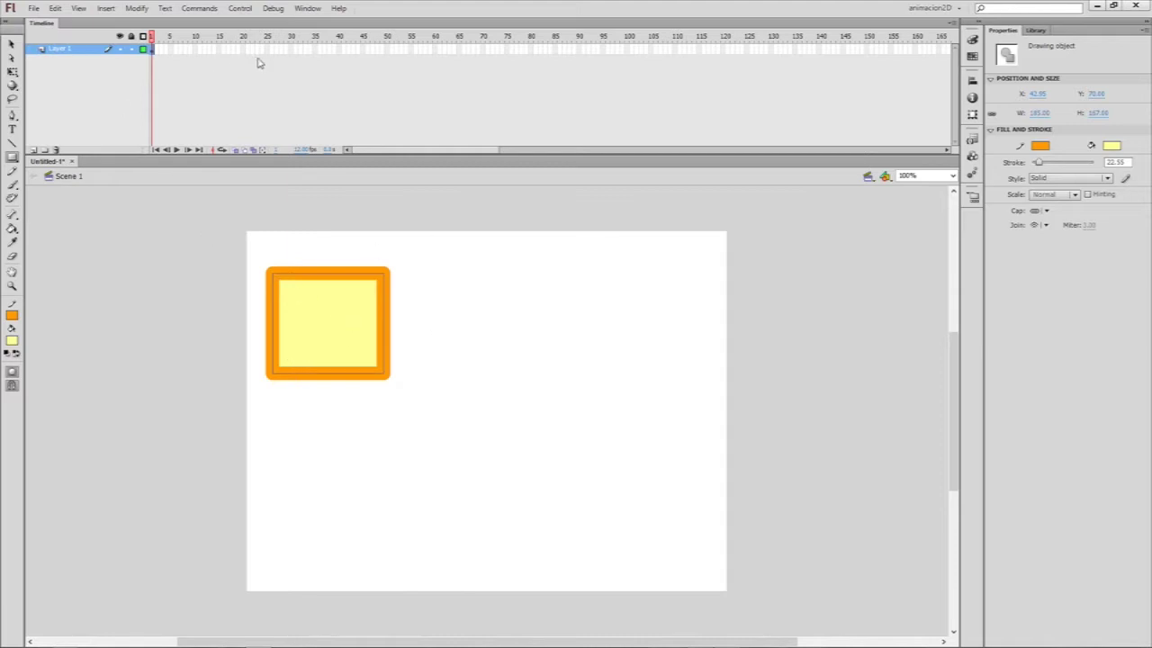
Set the timeline's frame display size to Large.
left_click(294, 49)
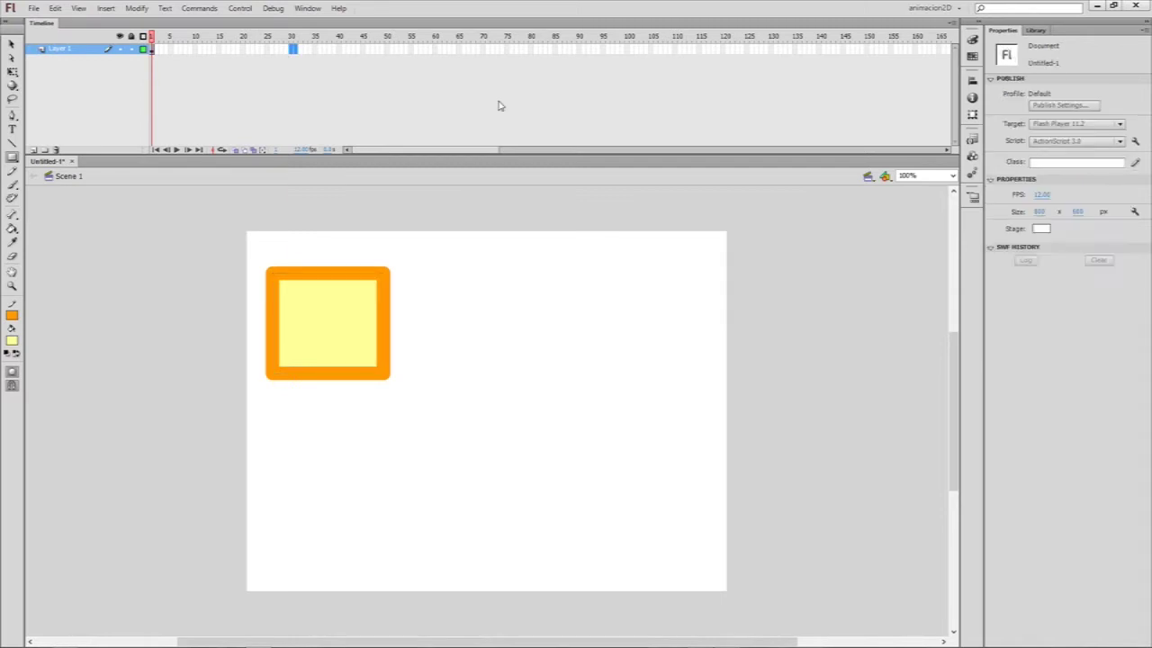
left_click(952, 28)
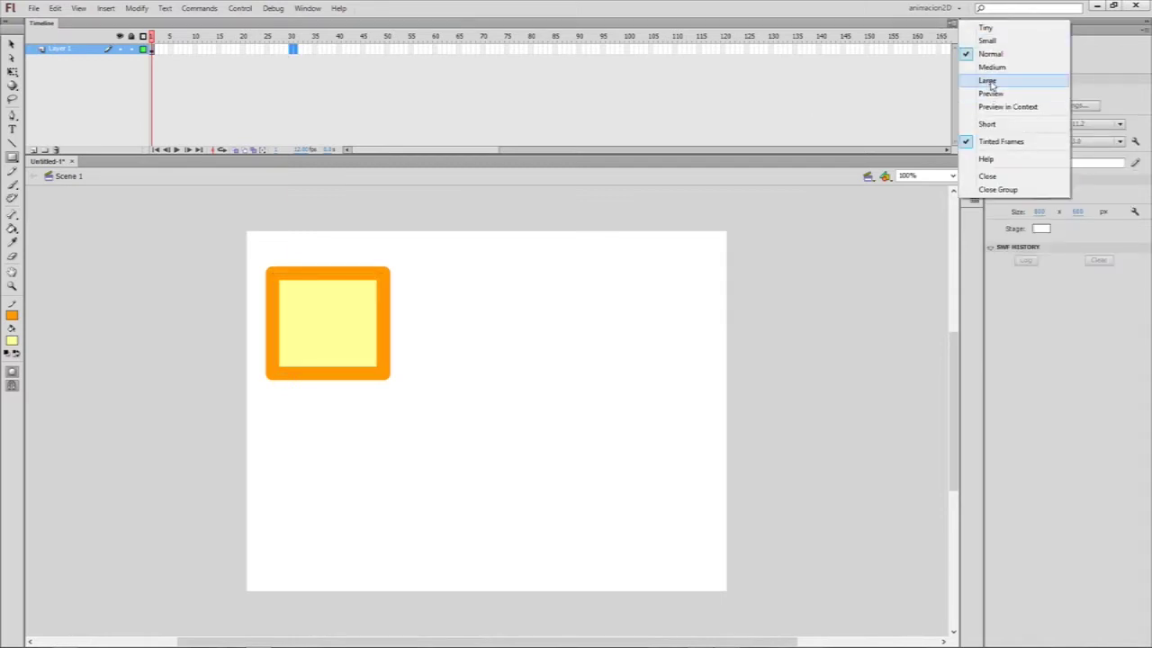
left_click(970, 80)
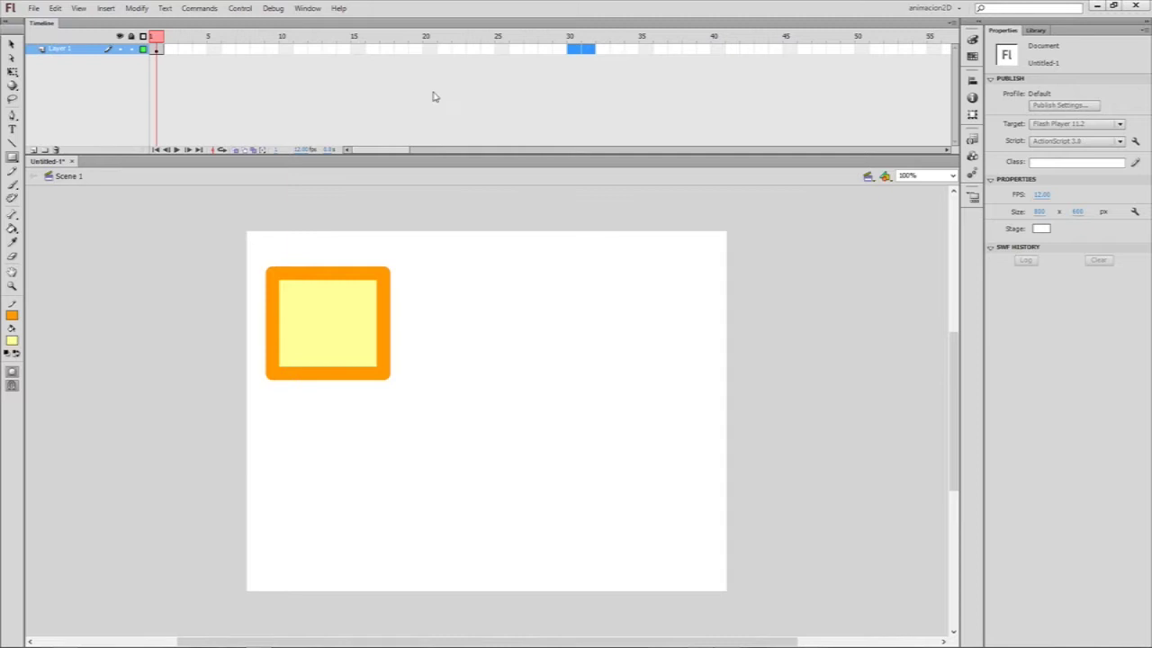
Insert a keyframe at frame 20 of Layer 1 and create a shape tween between frames 1 and 20.
left_click(428, 50)
key("F6")
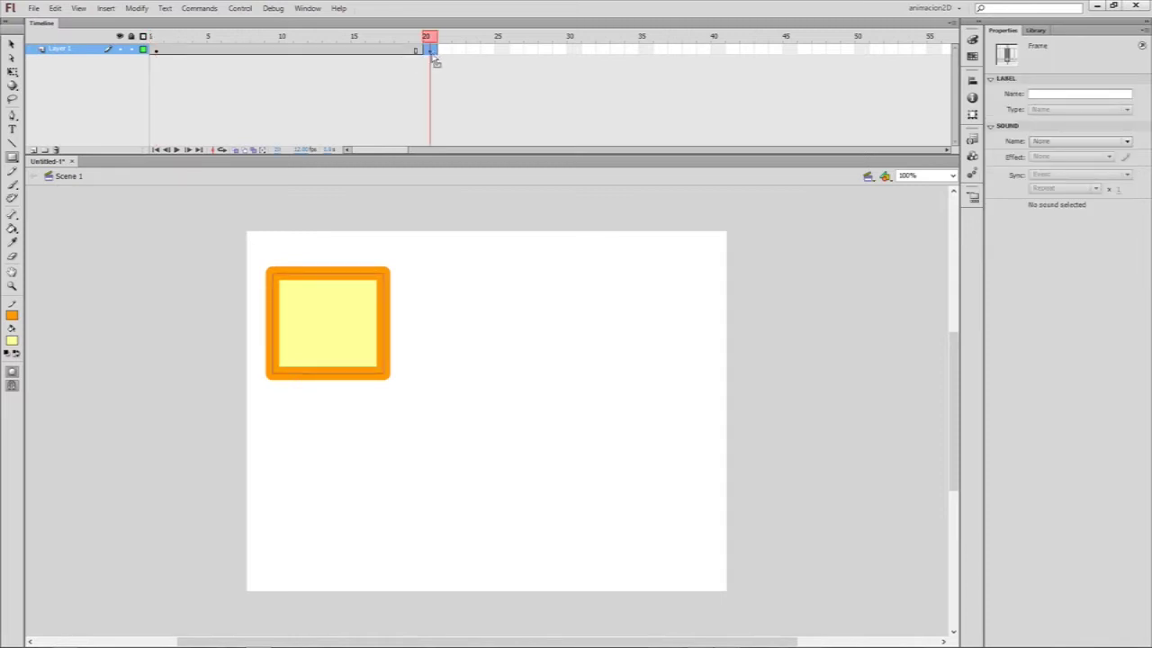
right_click(330, 50)
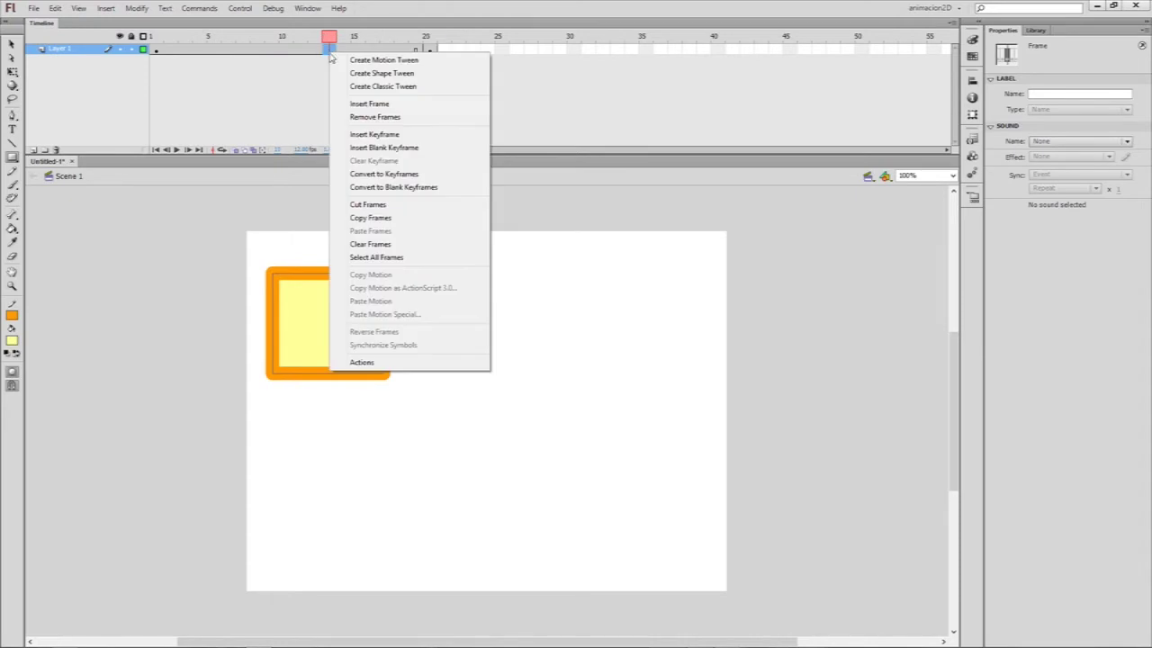
left_click(413, 76)
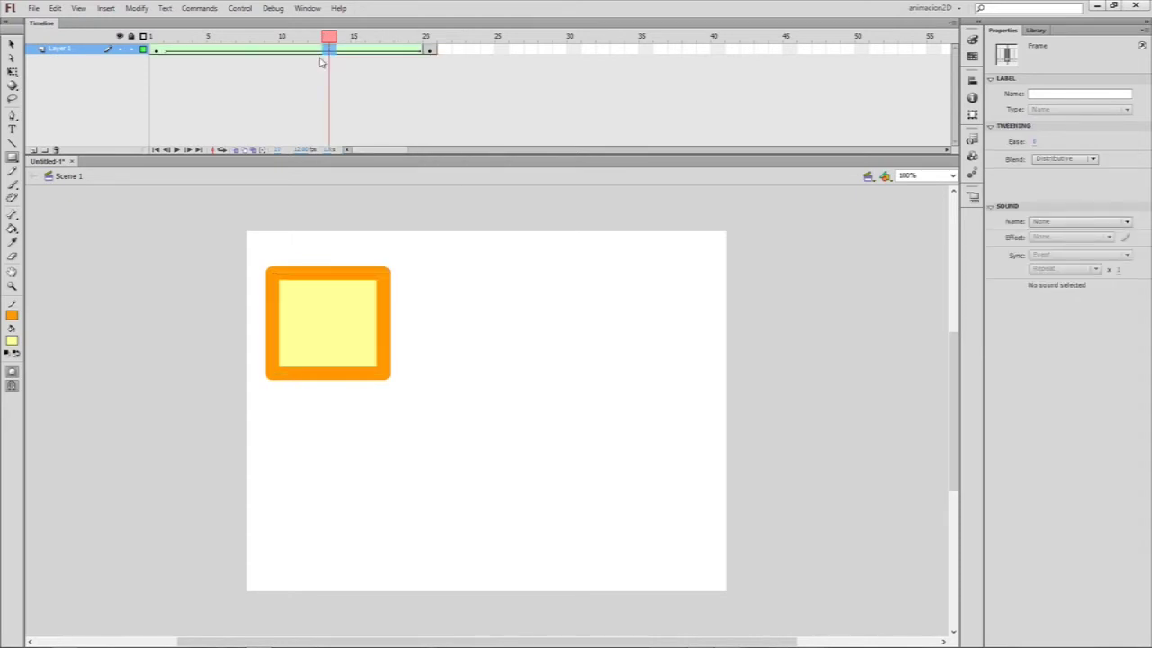
On frame 20, move the rectangle to the lower-right area of the stage.
left_click(429, 40)
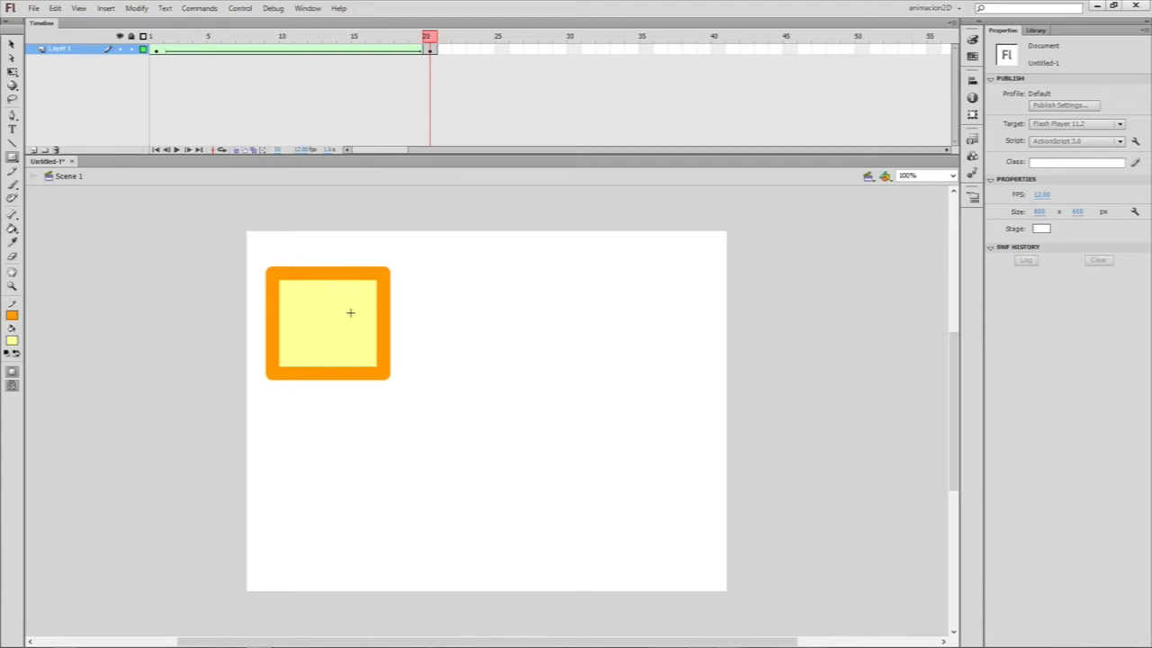
left_click(12, 43)
mouse_move(336, 306)
left_mouse_down()
mouse_move(362, 331)
mouse_move(636, 341)
mouse_move(621, 330)
left_mouse_up()
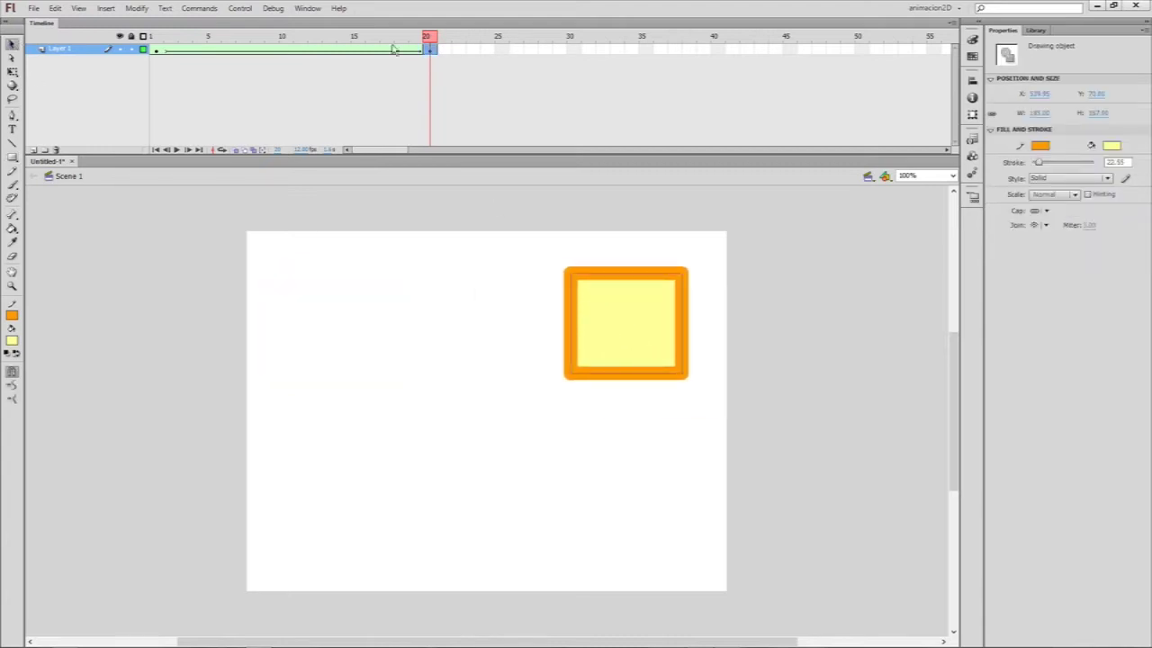
left_click_drag(429, 40, 444, 72)
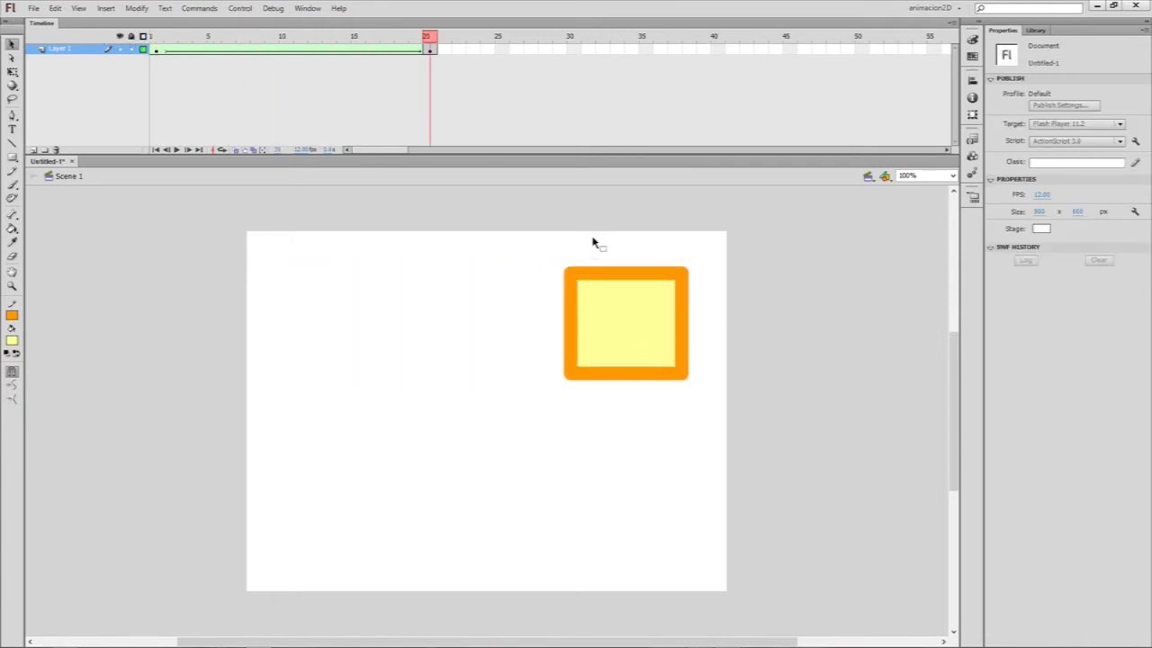
left_click(630, 335)
left_click_drag(620, 332, 620, 502)
left_click(637, 420)
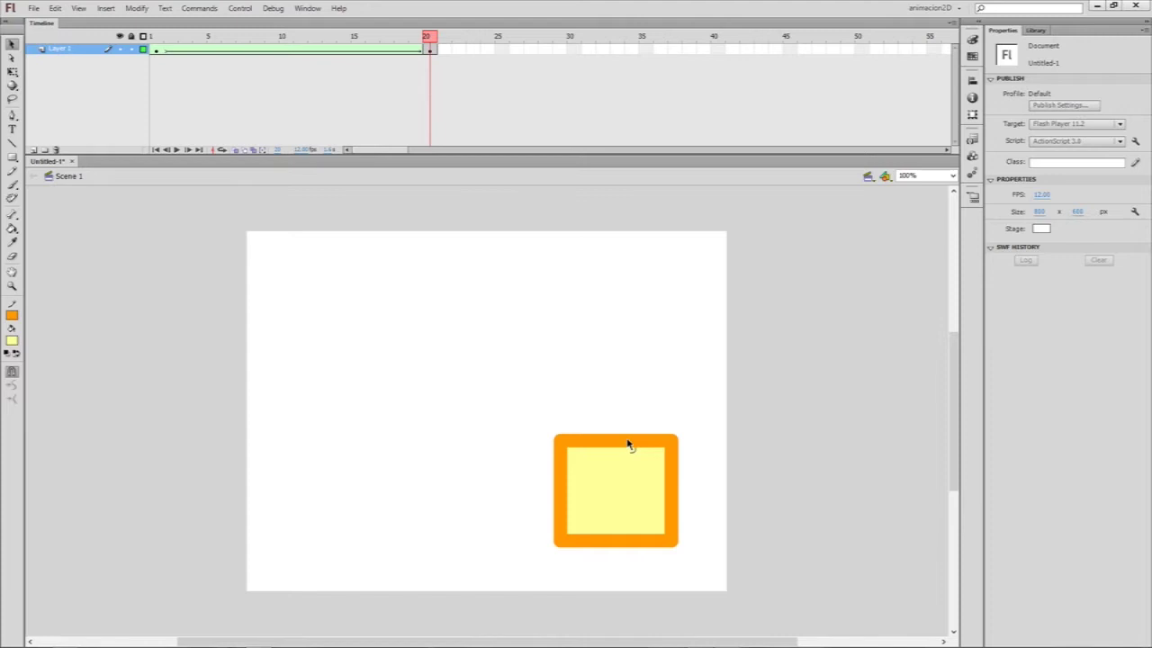
On frame 20, bend the rectangle's top and bottom edges outward and its left and right edges inward.
left_click_drag(630, 441, 661, 398)
left_click_drag(671, 497, 627, 498)
left_click_drag(560, 486, 594, 493)
left_click_drag(617, 545, 615, 584)
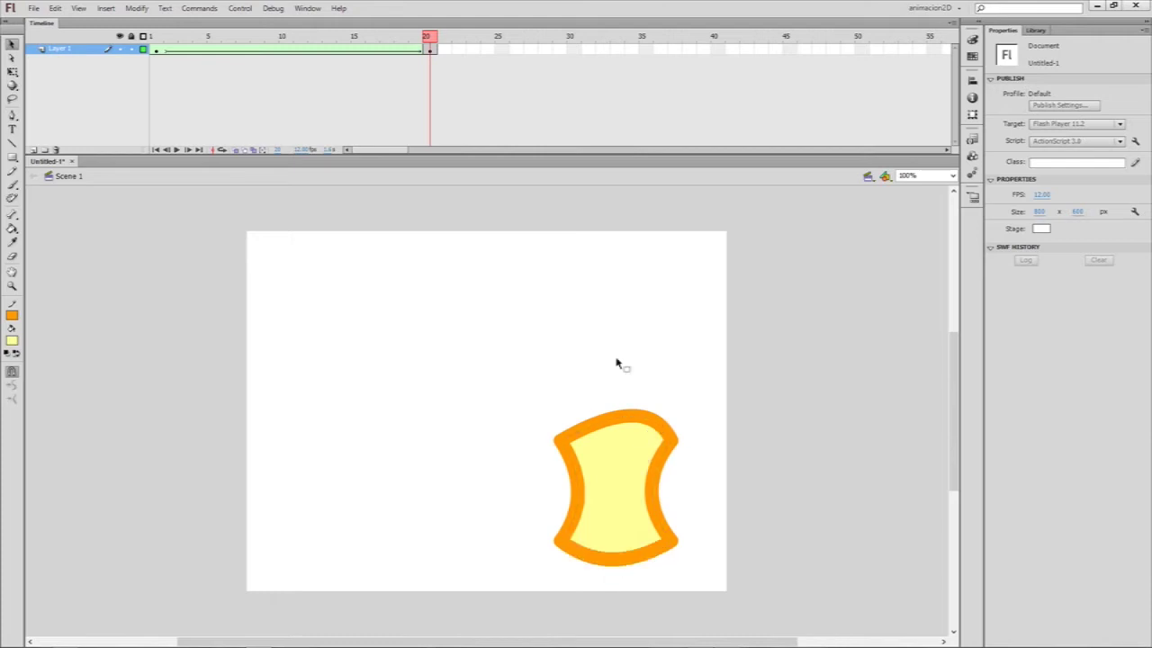
Play the shape tween from frame 1 to frame 20 to preview the rectangle moving and deforming.
left_click_drag(431, 42, 158, 36)
key("Return")
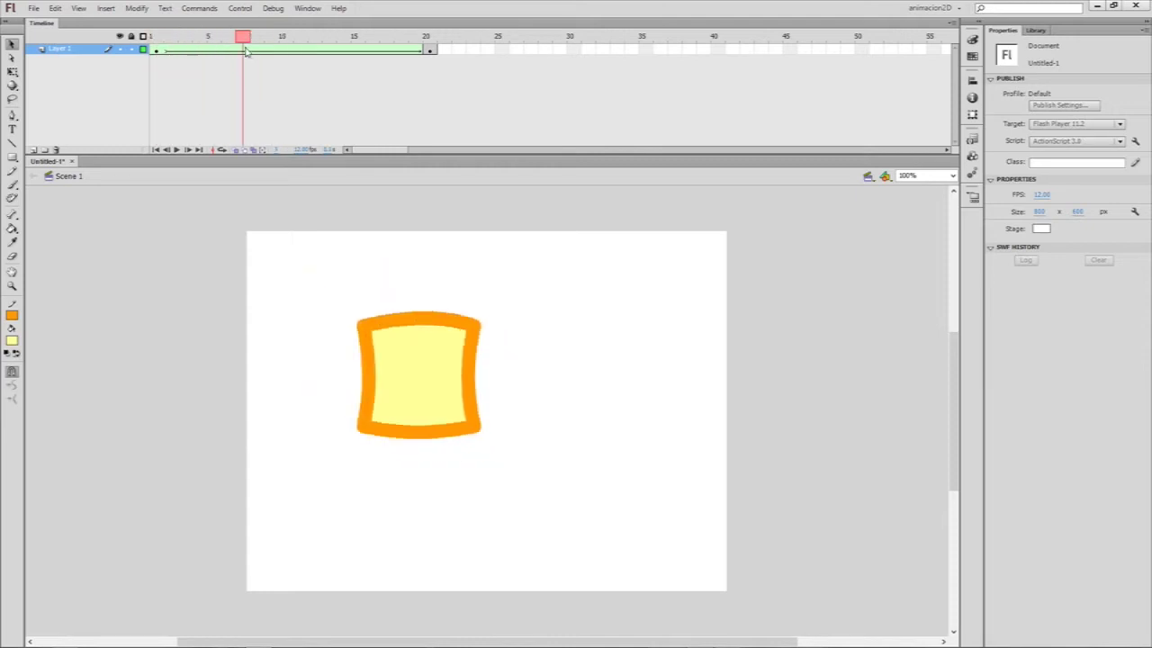
left_click_drag(430, 38, 434, 78)
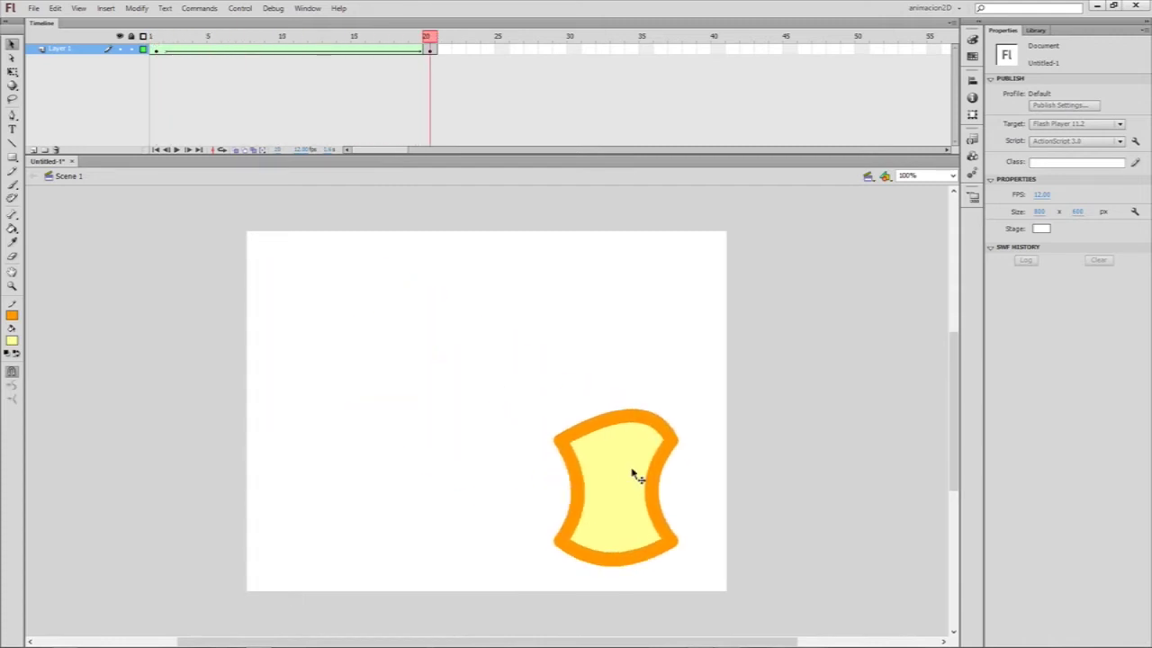
left_click(177, 149)
left_click(177, 150)
On frame 20, pull the top edge inward toward the lower left and the bottom edge inward toward the upper right.
left_click(610, 467)
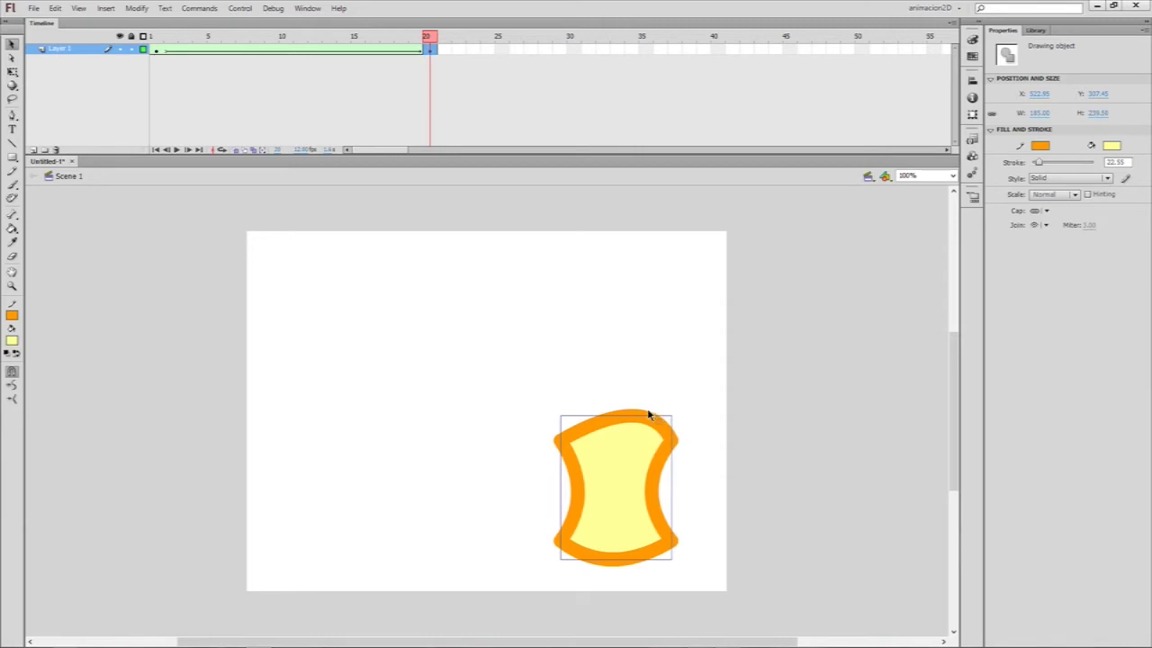
left_click(644, 389)
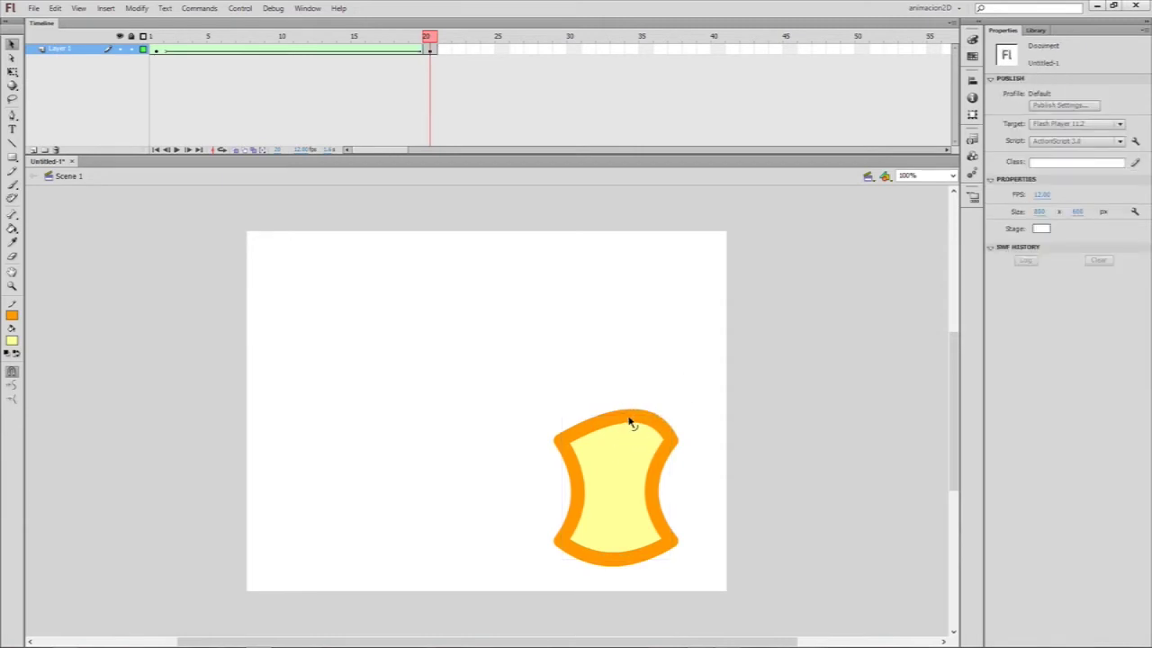
left_click(630, 421)
left_click(636, 399)
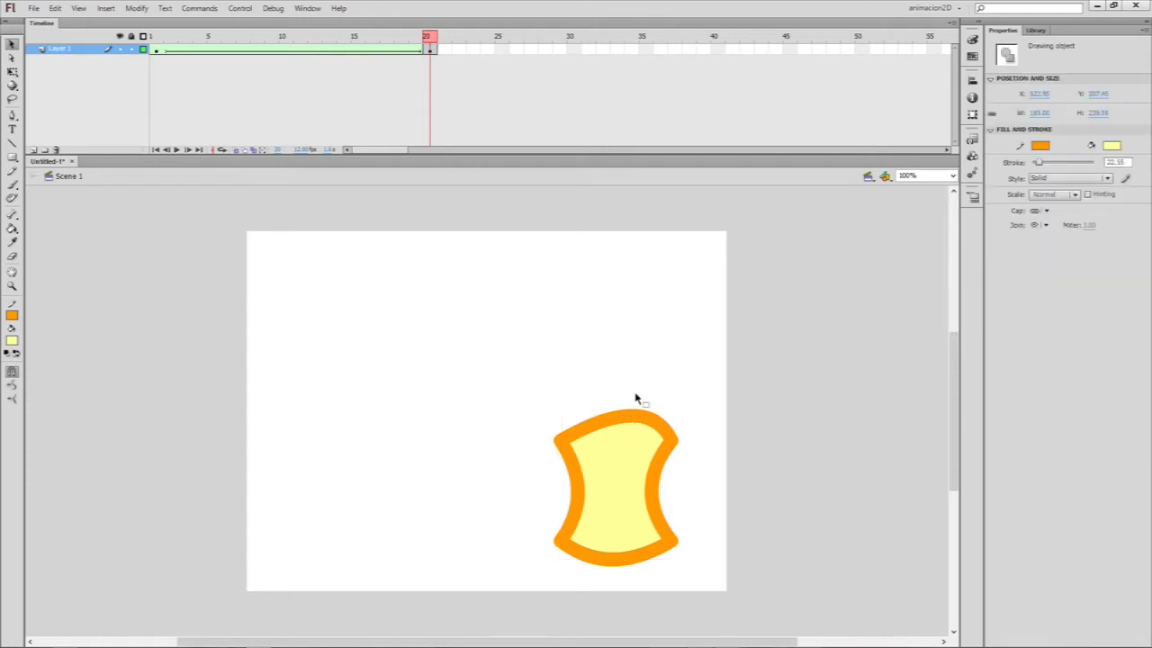
left_click_drag(625, 421, 520, 553)
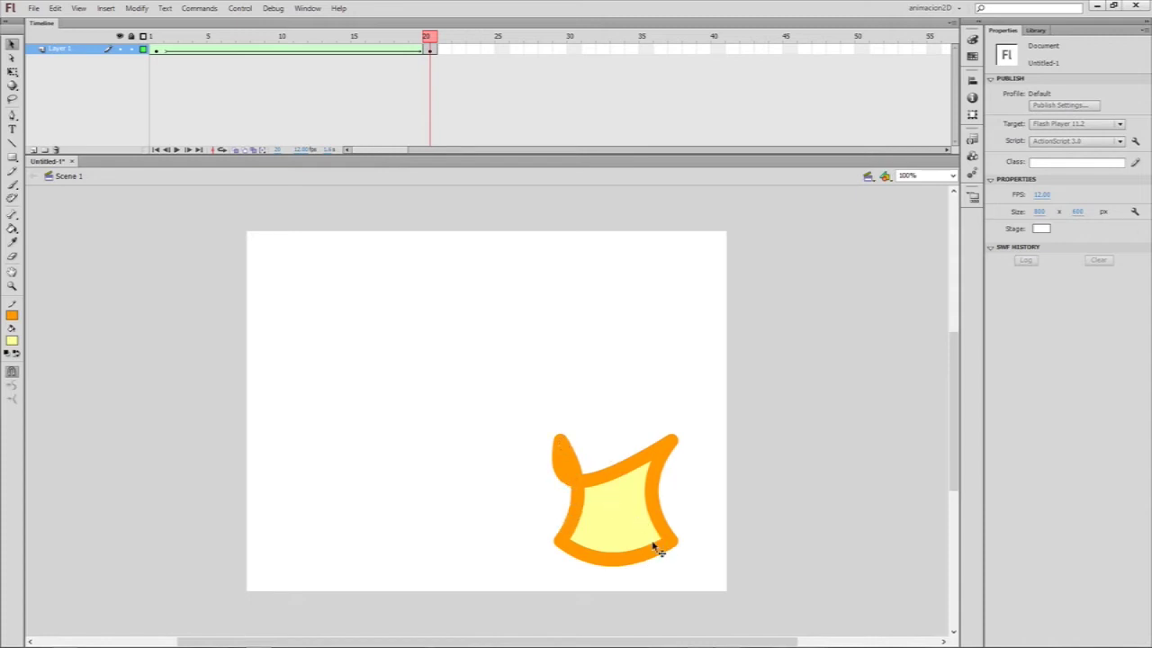
left_click_drag(630, 553, 708, 470)
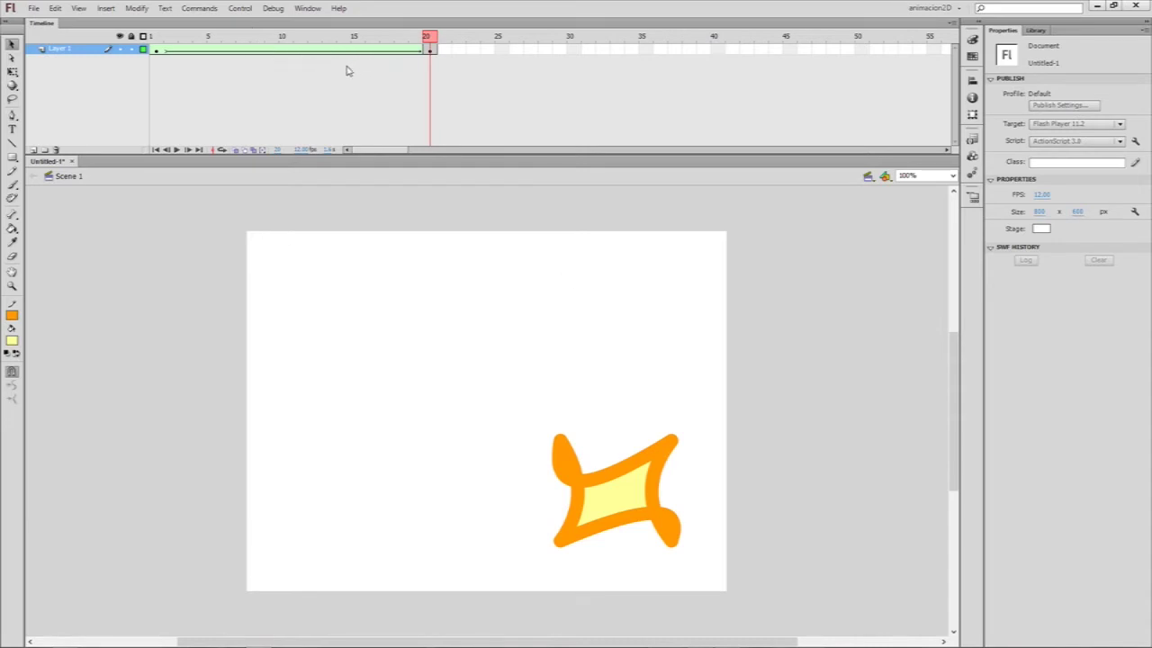
Preview the shape tween between frames 1 and 20 with the distorted end shape.
left_click_drag(429, 40, 159, 49)
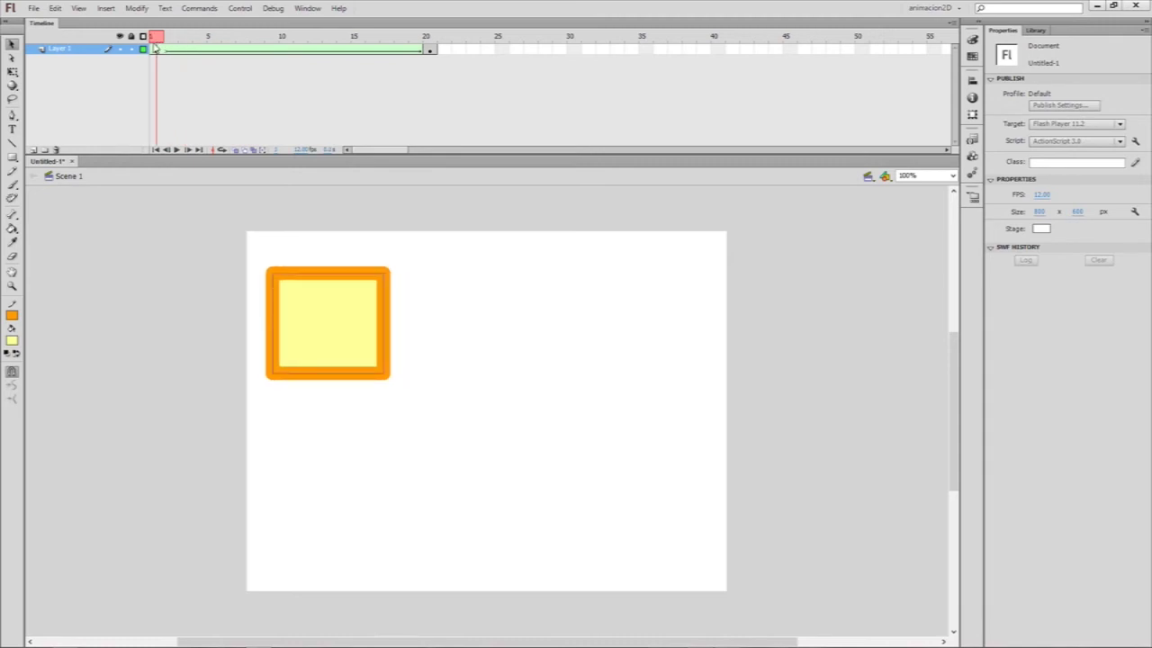
left_click(428, 45)
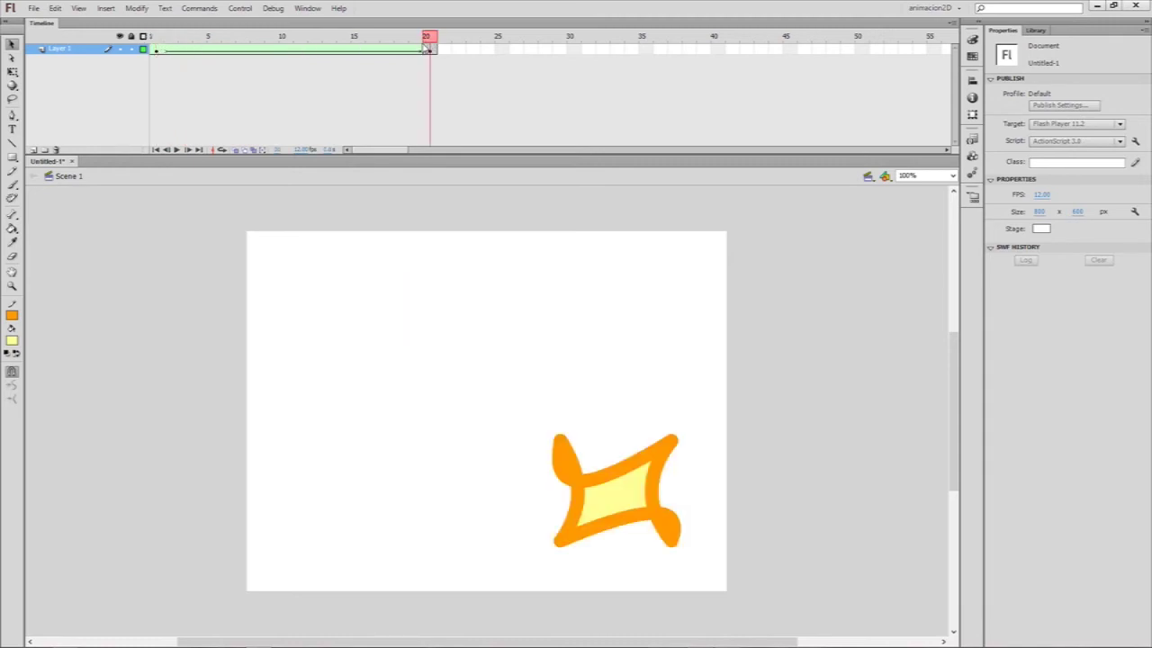
Compare frames 1 and 20 and scrub through the shape tween to examine its in-between shapes, dismissing the low-battery notice.
left_click(157, 38)
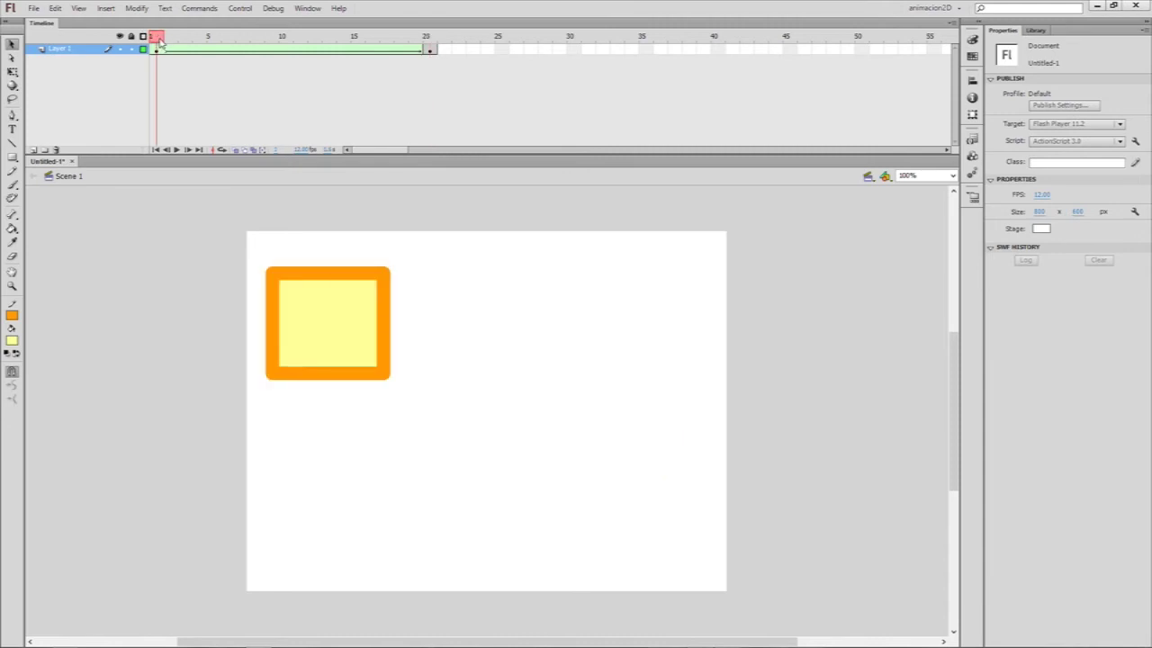
left_click(428, 38)
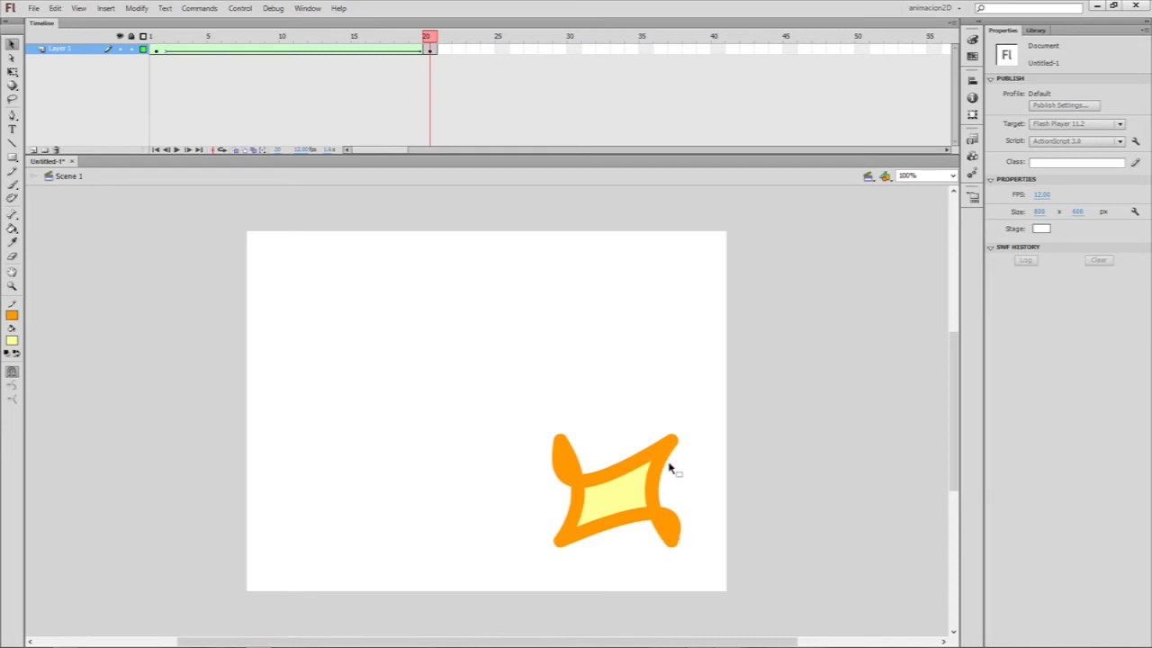
left_click(156, 37)
left_click_drag(158, 40, 257, 66)
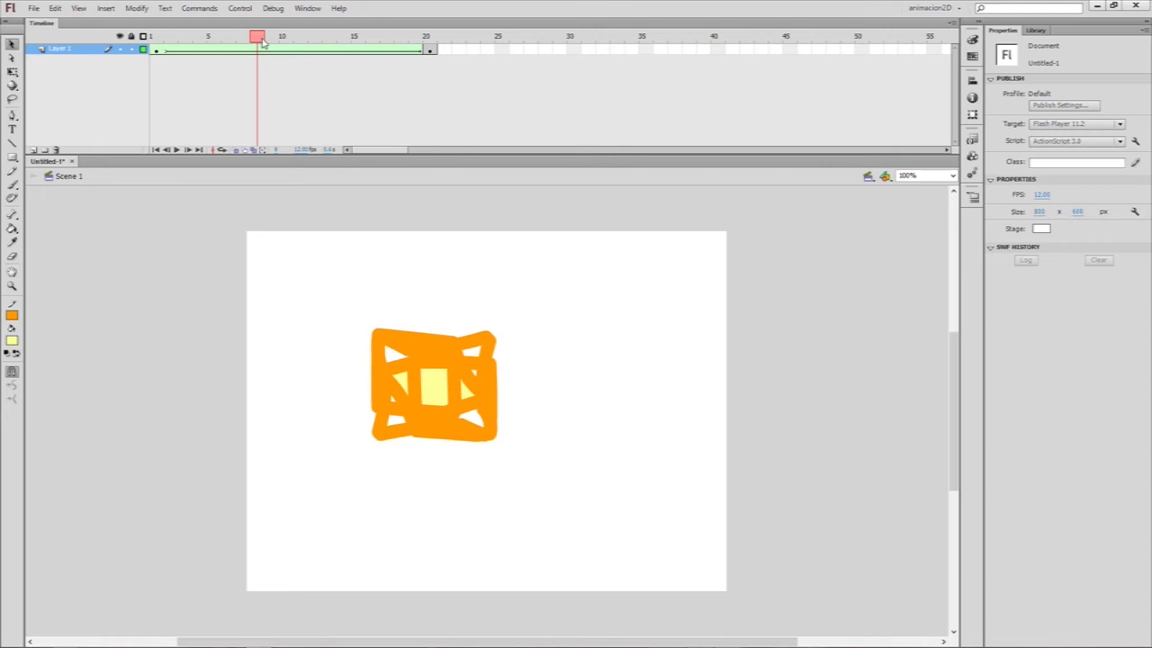
left_click_drag(268, 45, 431, 79)
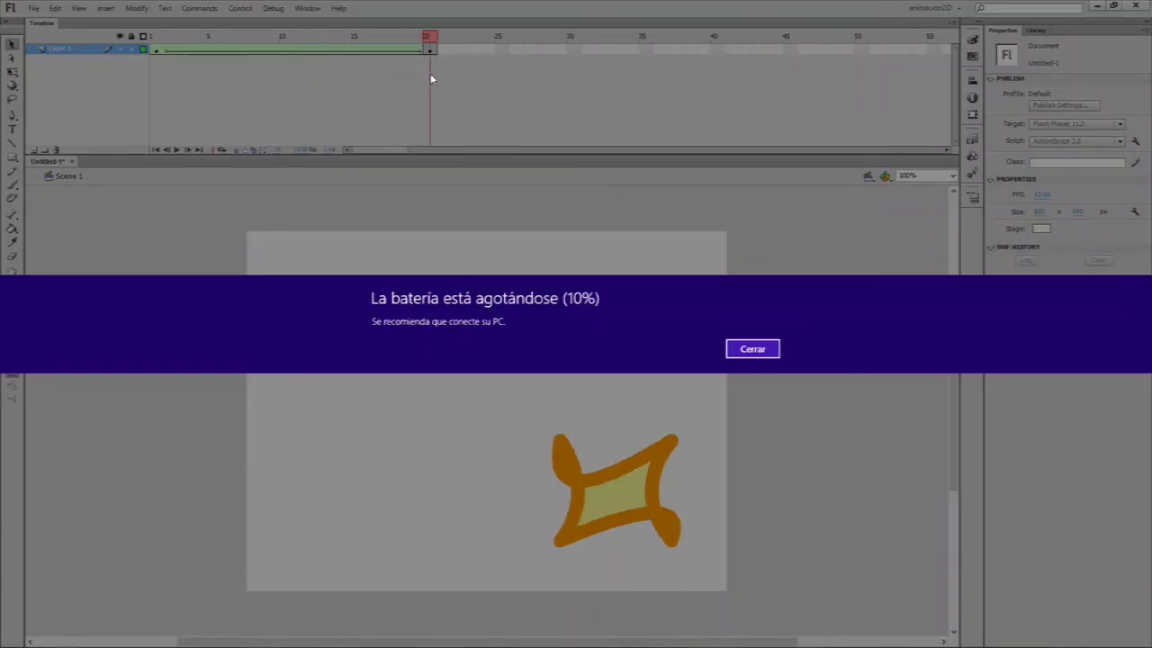
left_click(754, 351)
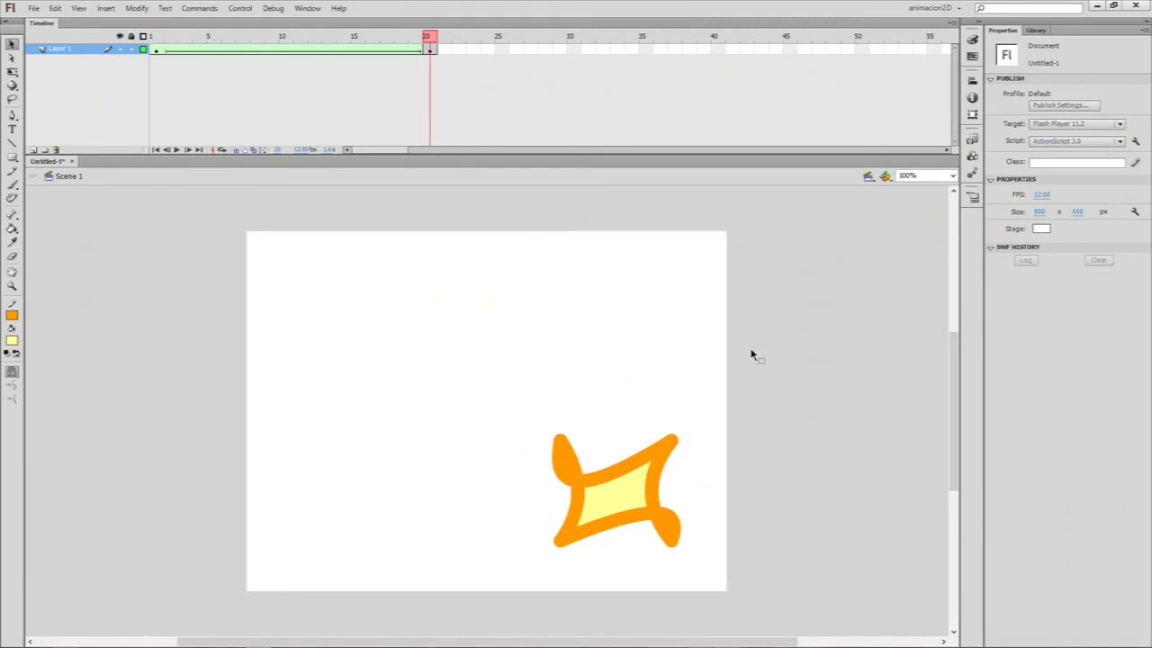
On frame 20, bend the shape's top edge upward, pull its upper-left and lower-right loops outward until they open, and select the shape.
left_click_drag(427, 41, 437, 84)
left_click_drag(605, 477, 610, 435)
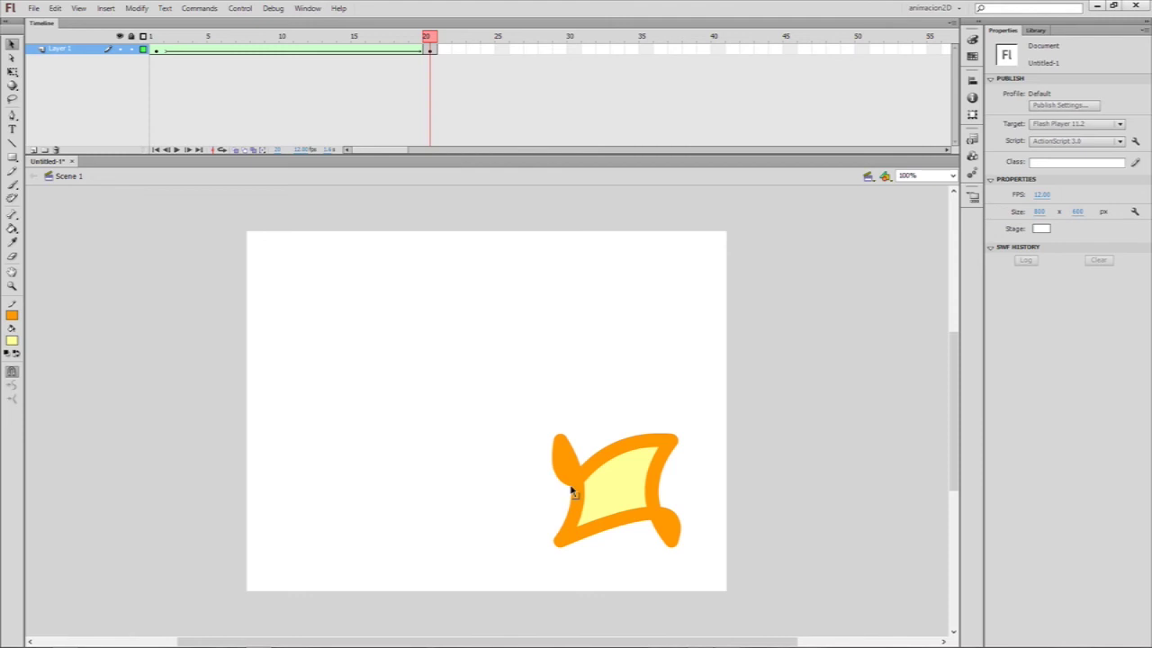
left_click_drag(560, 467, 538, 475)
left_click_drag(675, 523, 702, 520)
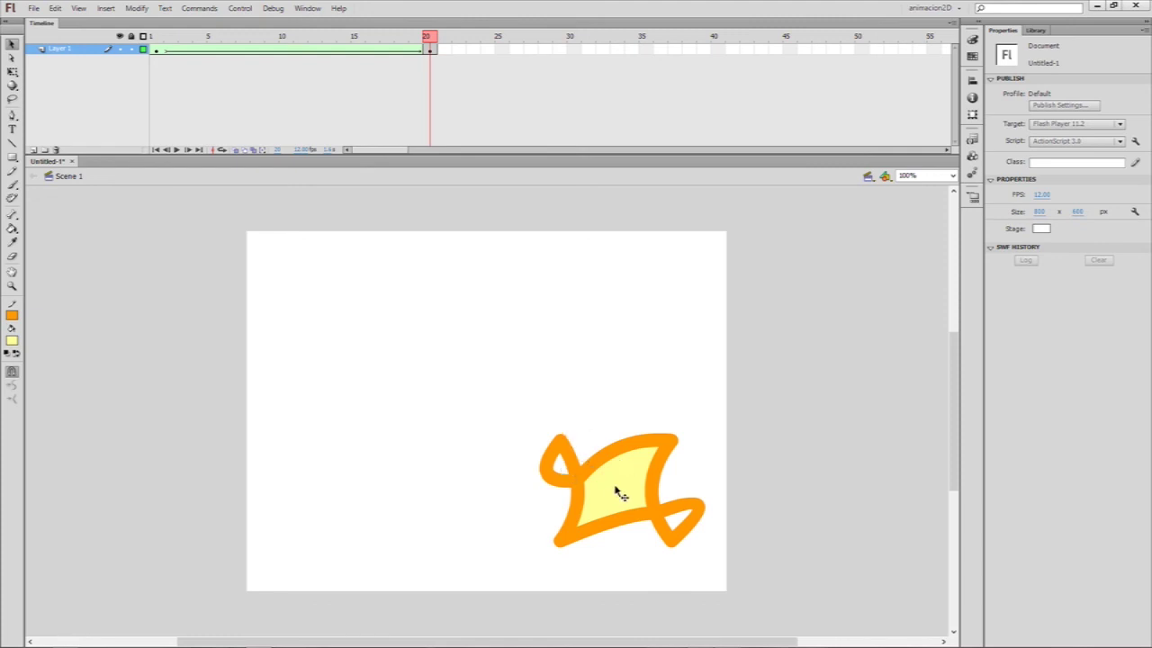
left_click(550, 475)
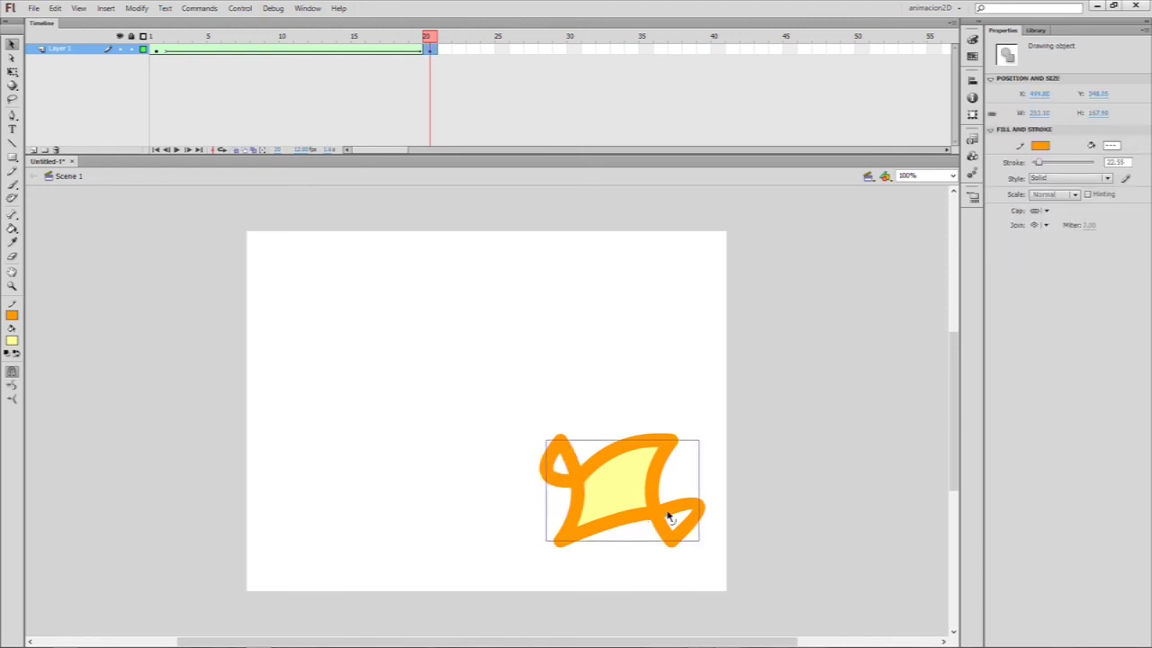